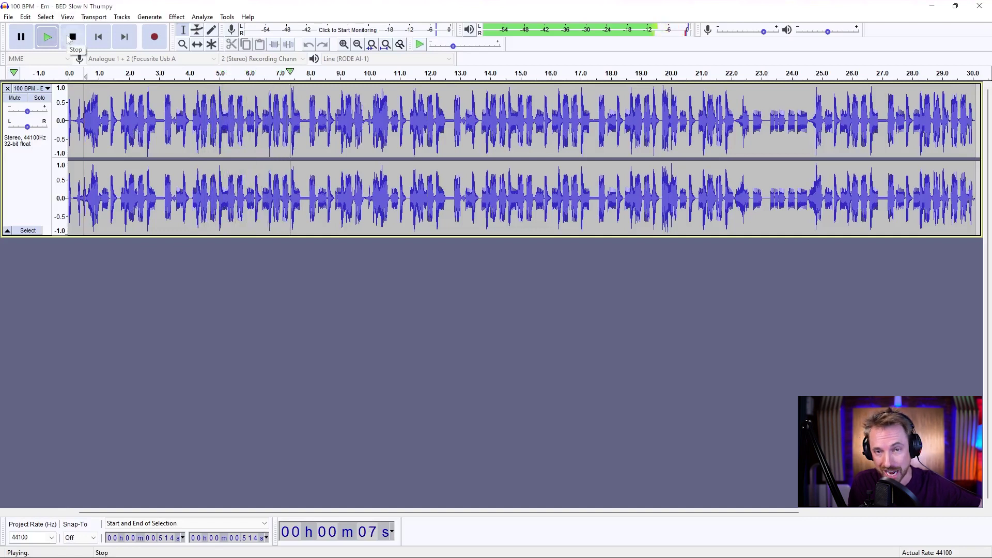
Step: Stop the music bed and add a new empty stereo track below it
click(69, 40)
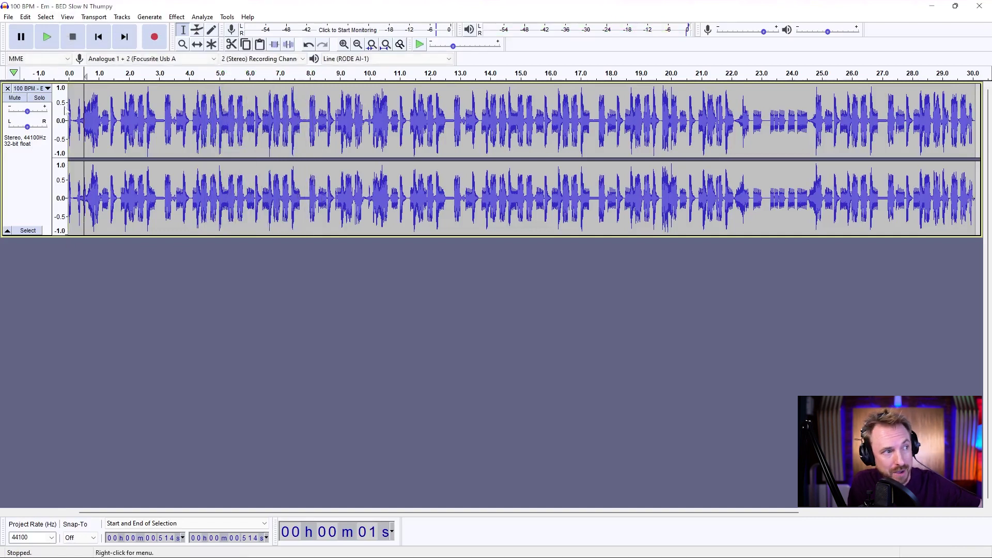
click(122, 16)
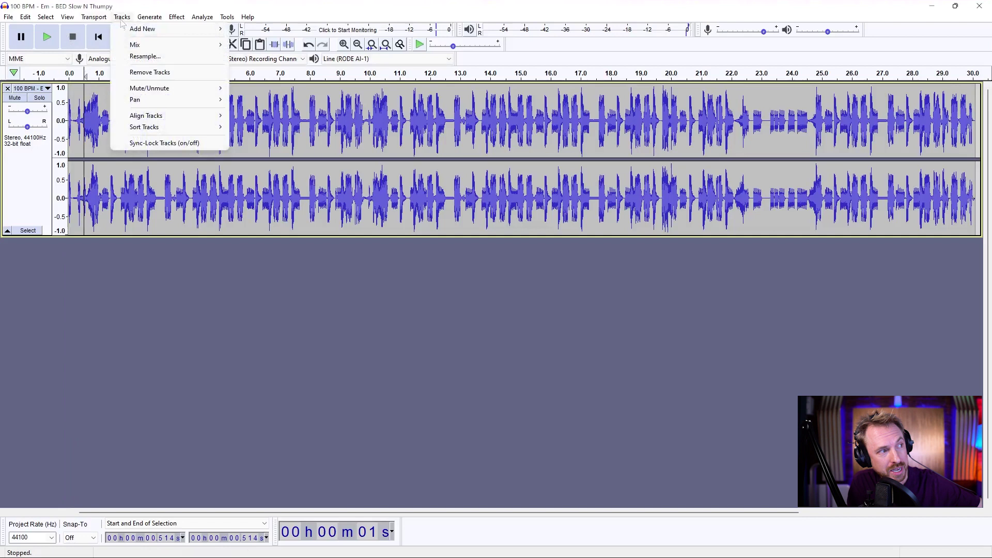
mouse_move(170, 29)
click(244, 41)
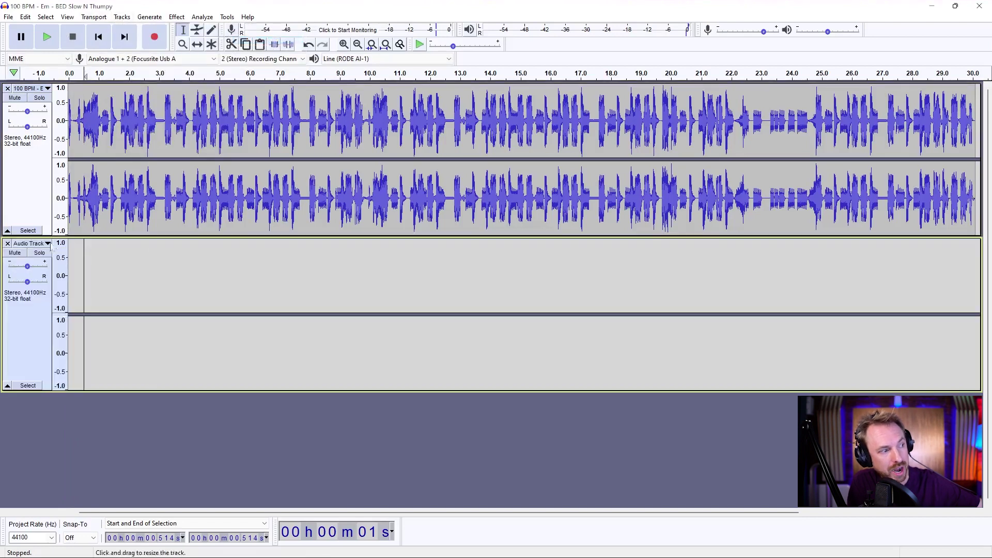
Step: Record a roughly 10.5-second vocal take from 0 s and play it back with the beat
click(67, 256)
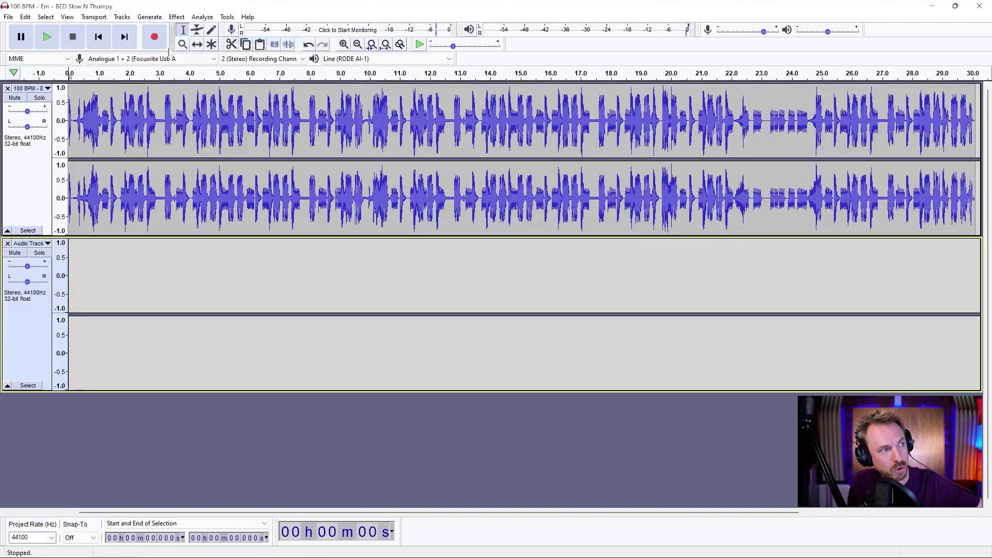
click(155, 40)
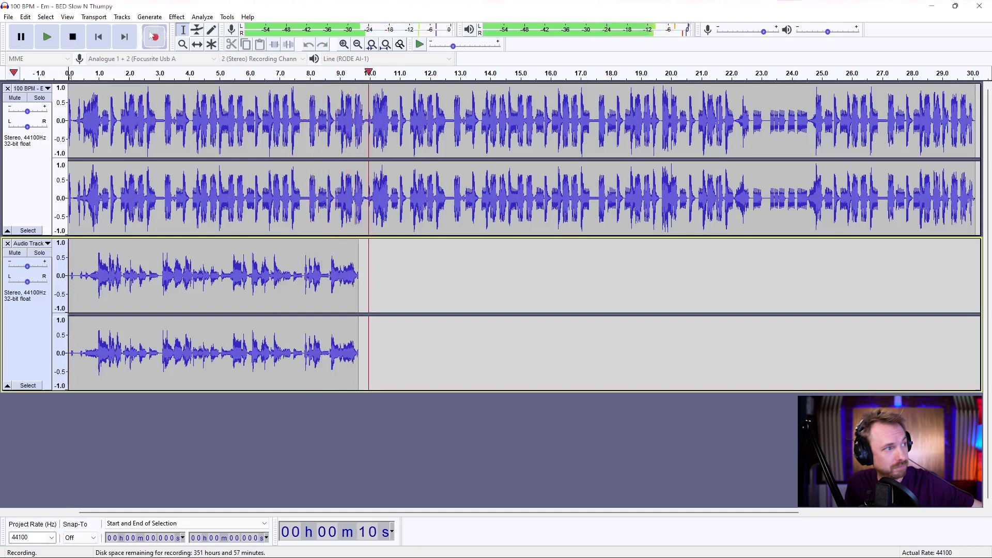
click(72, 37)
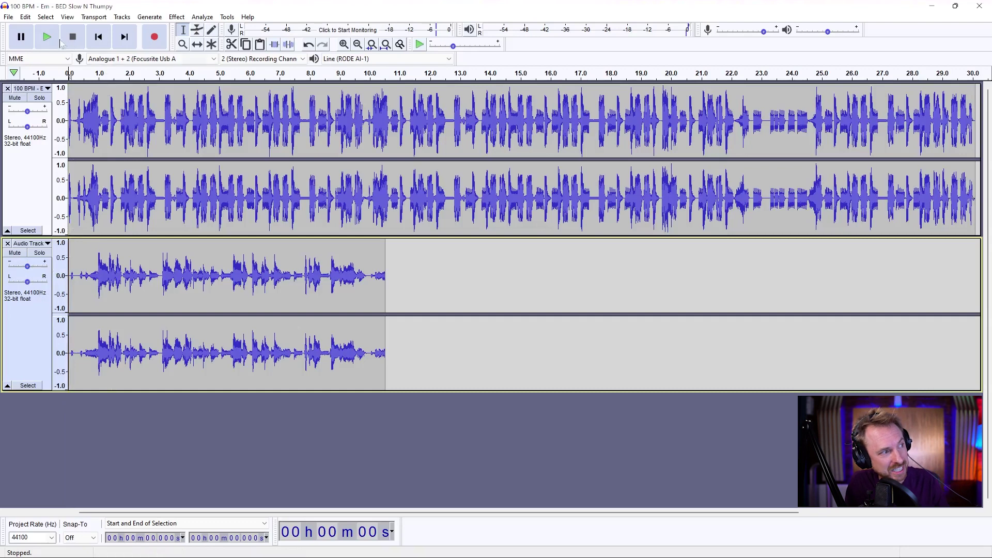
key(space)
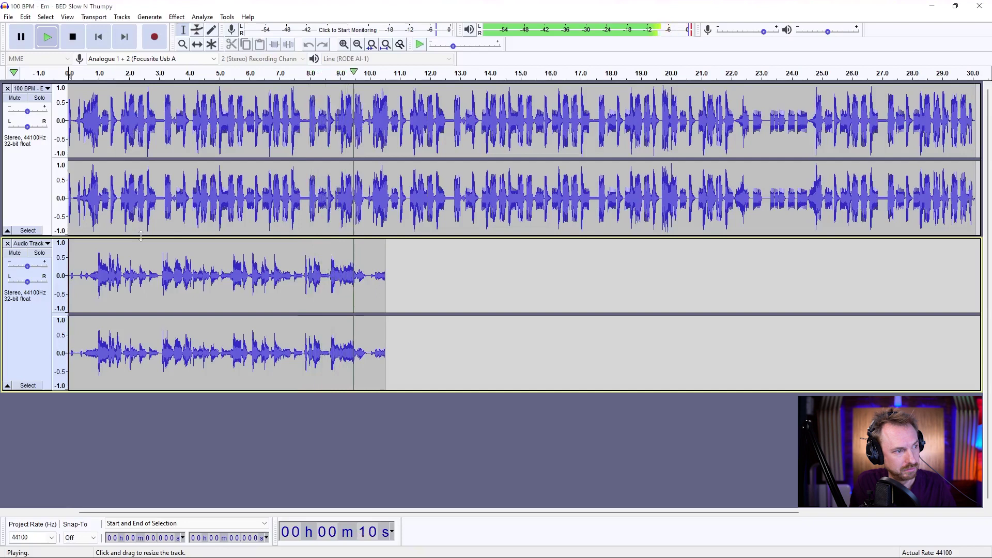
key(space)
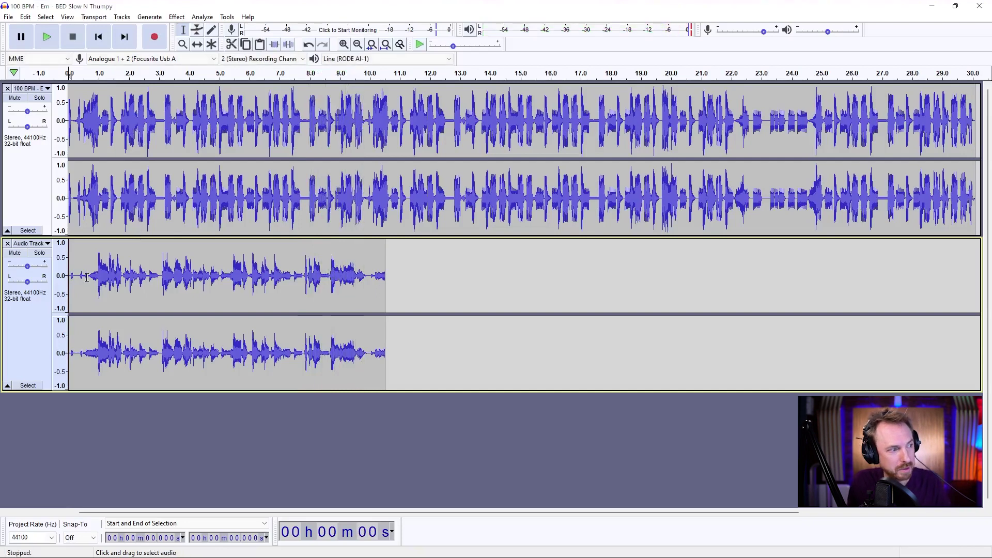
Step: In Filter Curve EQ, reset the curve flat, anchor a point near 4000Hz, and preview the high boost
click(172, 17)
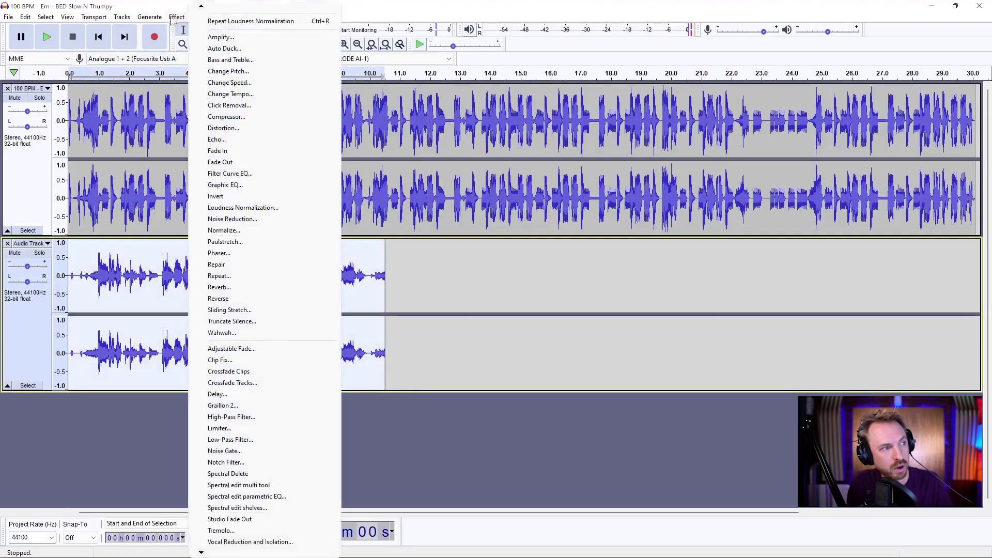
click(238, 175)
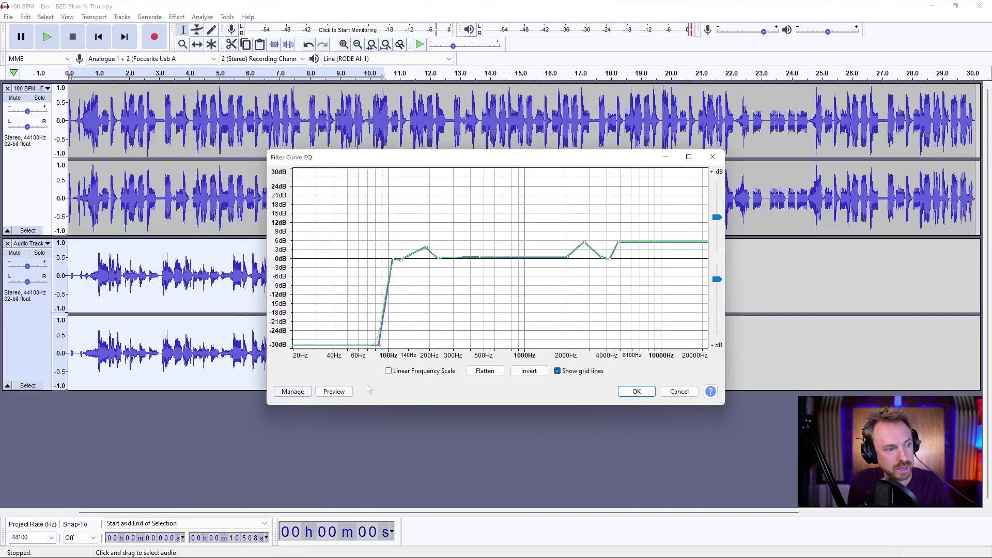
click(491, 373)
click(606, 258)
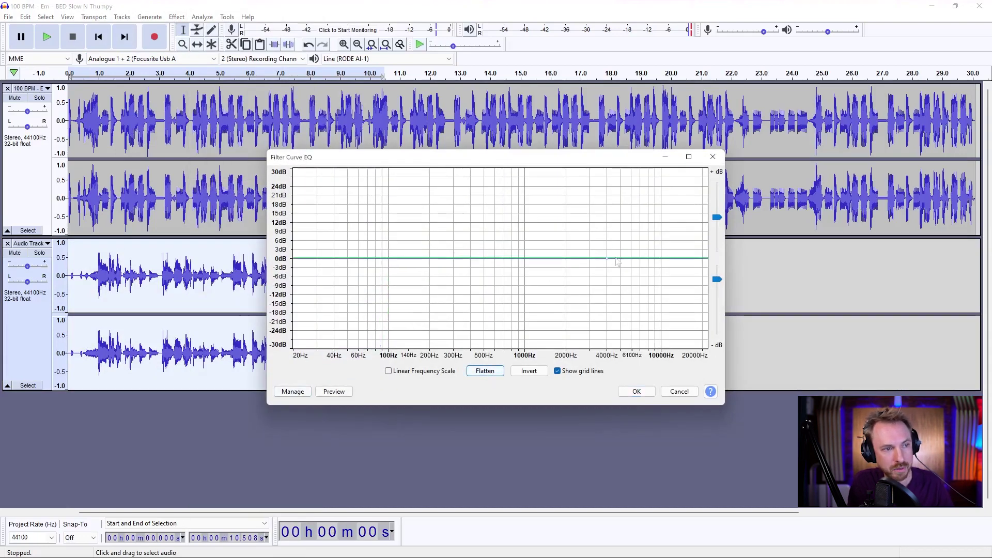
click(336, 394)
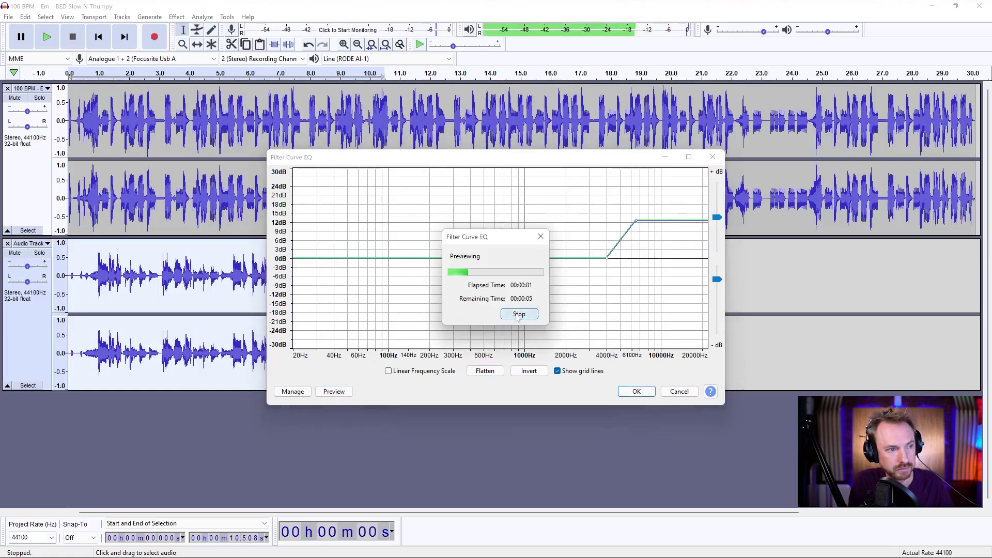
click(519, 314)
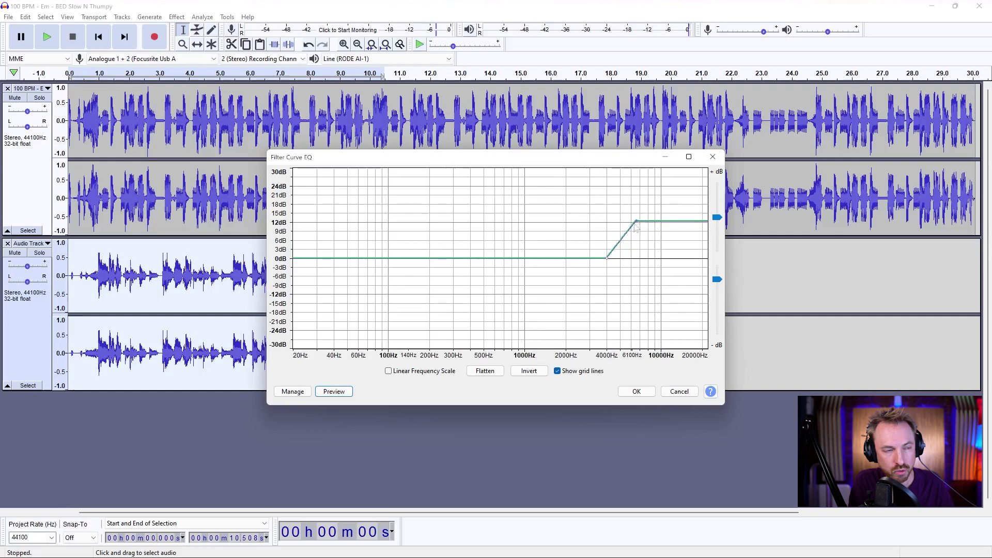
click(343, 393)
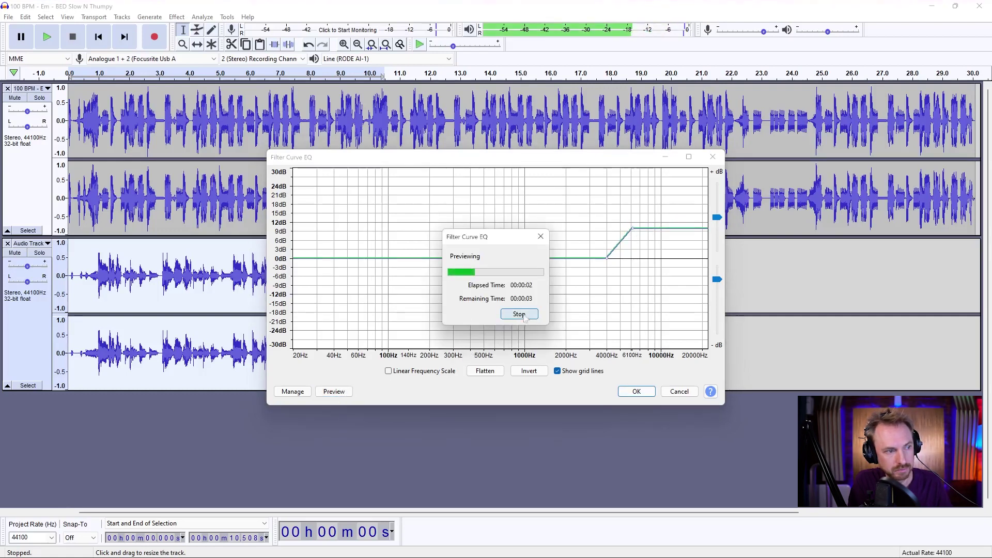
click(519, 314)
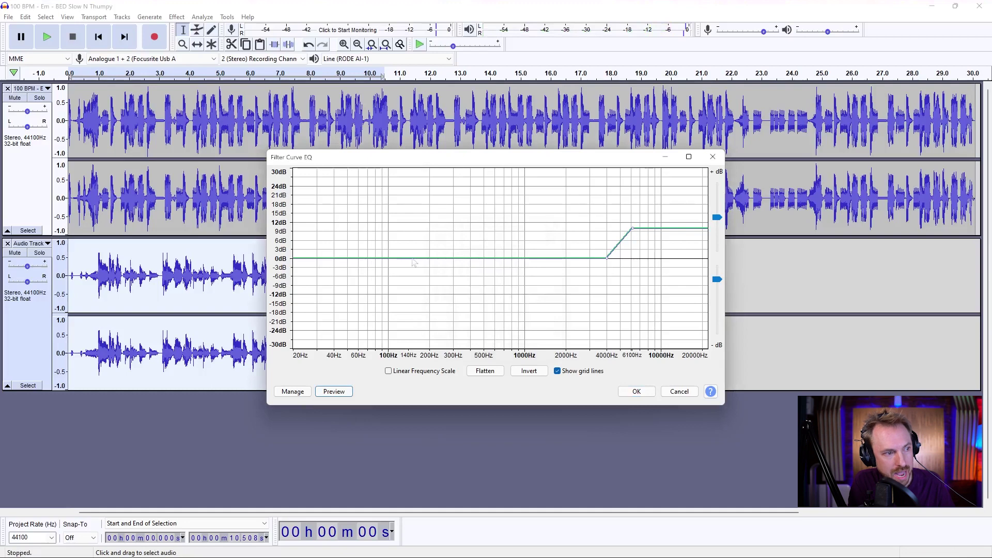
Step: Draw a steep low cut, then move its bottom to about 100Hz and corner to about 140Hz
drag(434, 263, 418, 363)
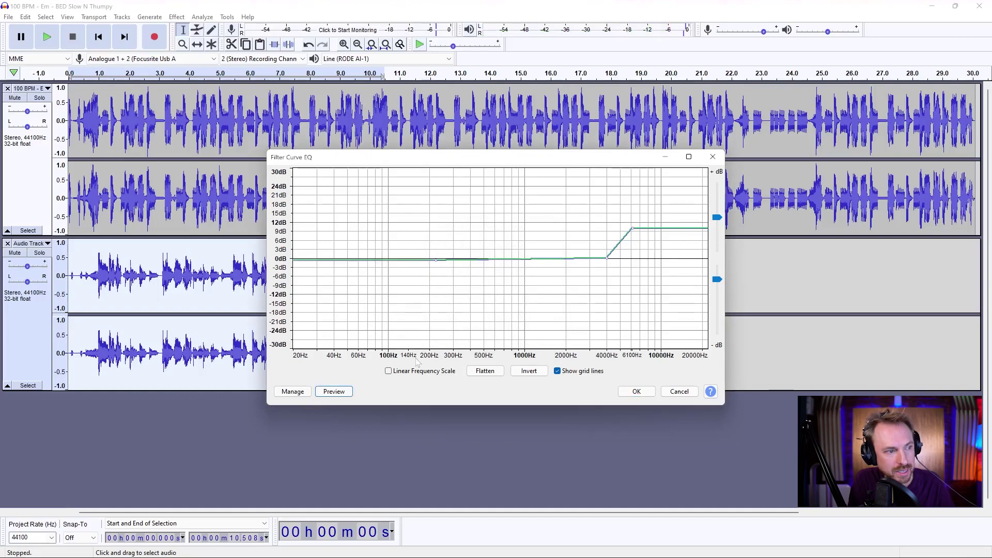
drag(391, 258, 425, 351)
click(339, 394)
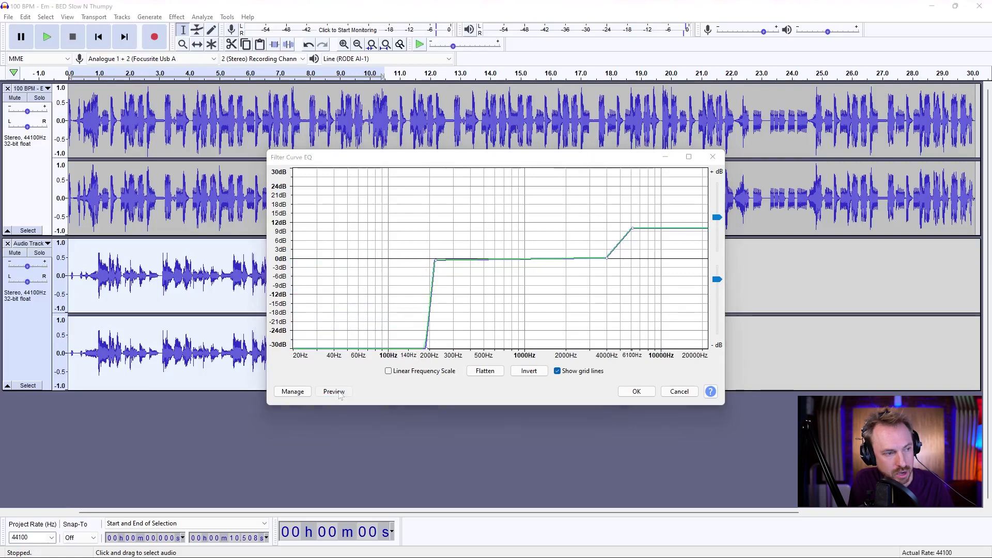
click(504, 317)
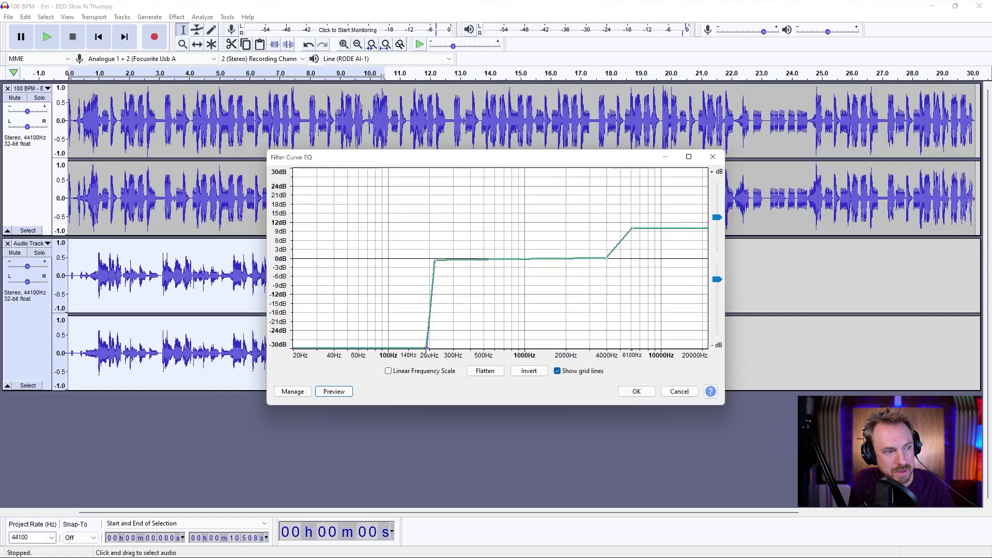
drag(426, 351, 393, 350)
drag(438, 263, 411, 262)
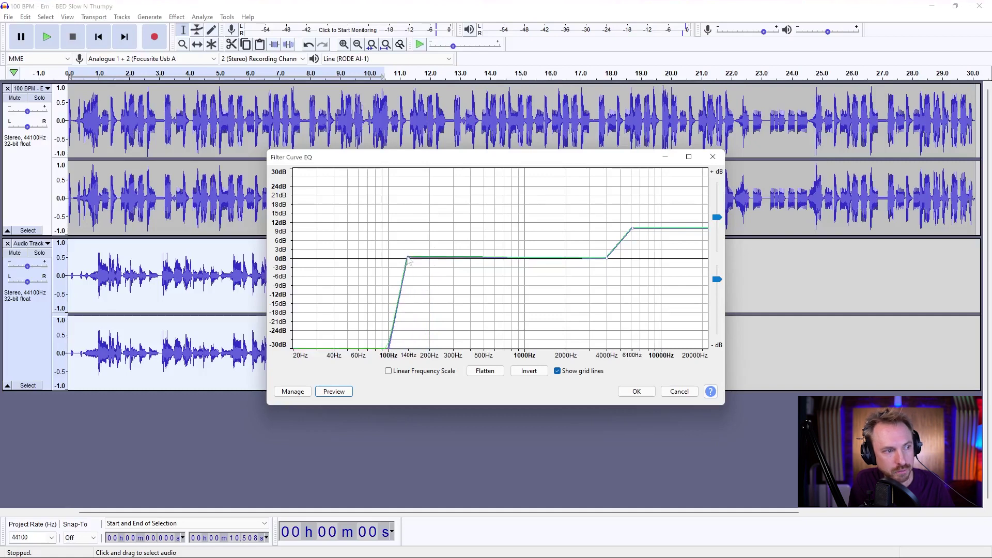
click(335, 392)
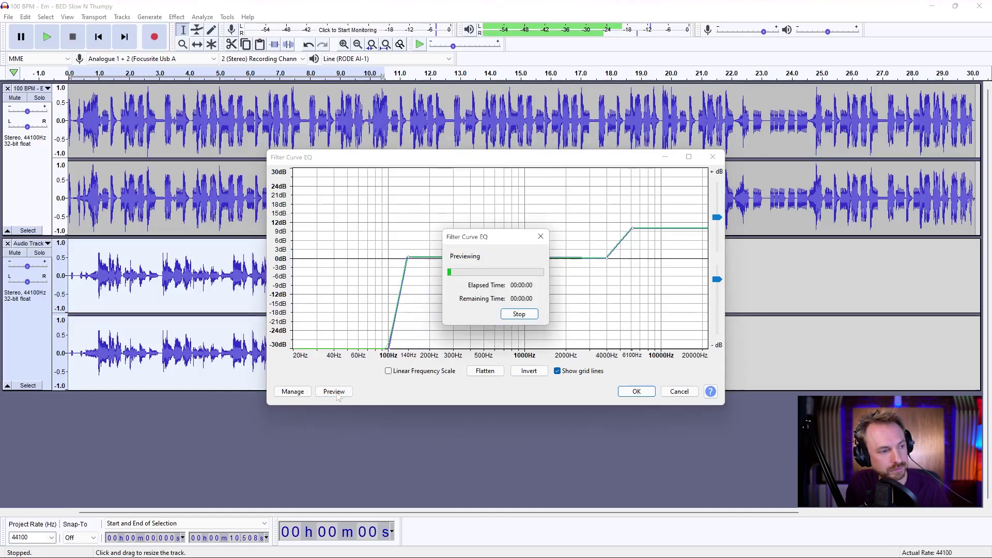
click(519, 314)
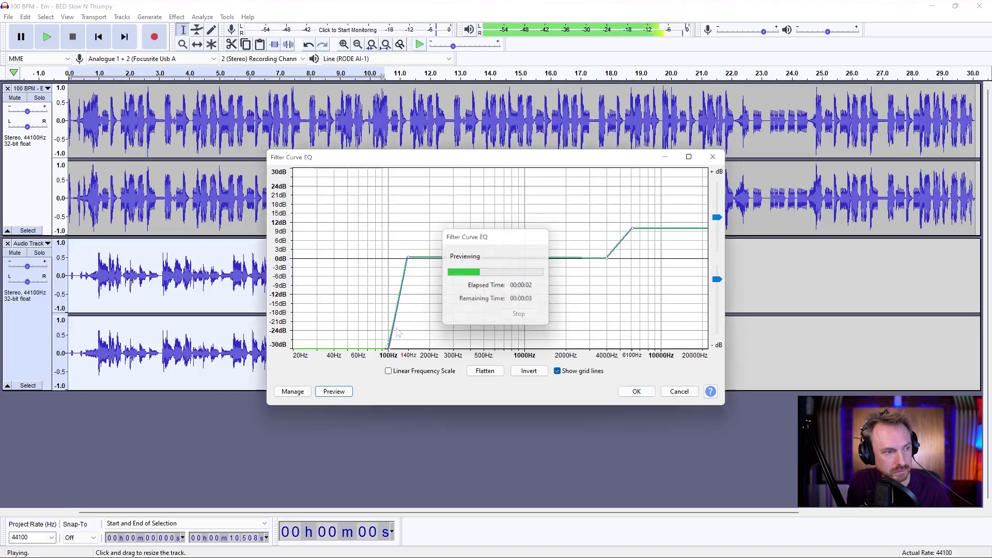
Step: Move the low cut's bottom to about 60Hz, add a small boost near 140Hz, and apply the EQ
drag(389, 348, 364, 347)
drag(414, 257, 453, 258)
click(348, 394)
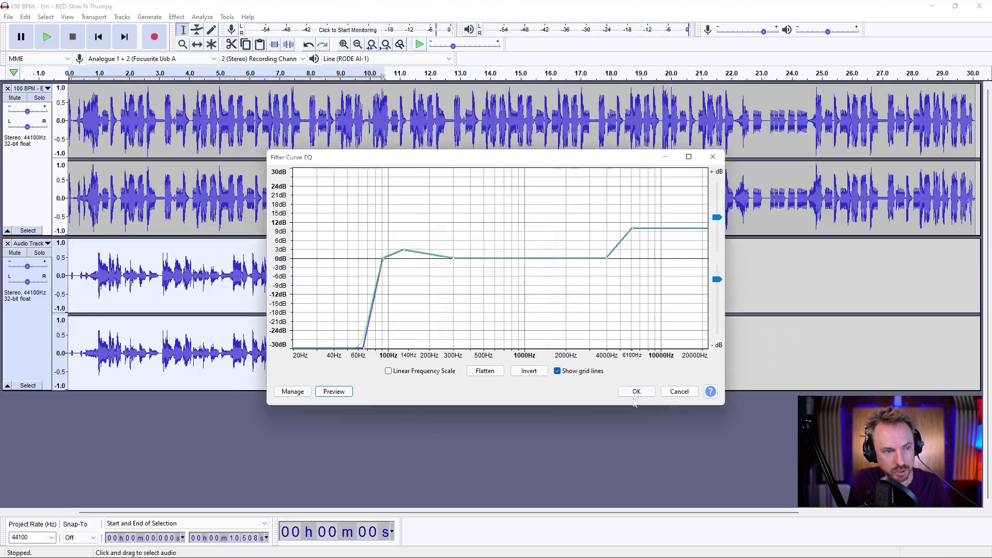
click(636, 393)
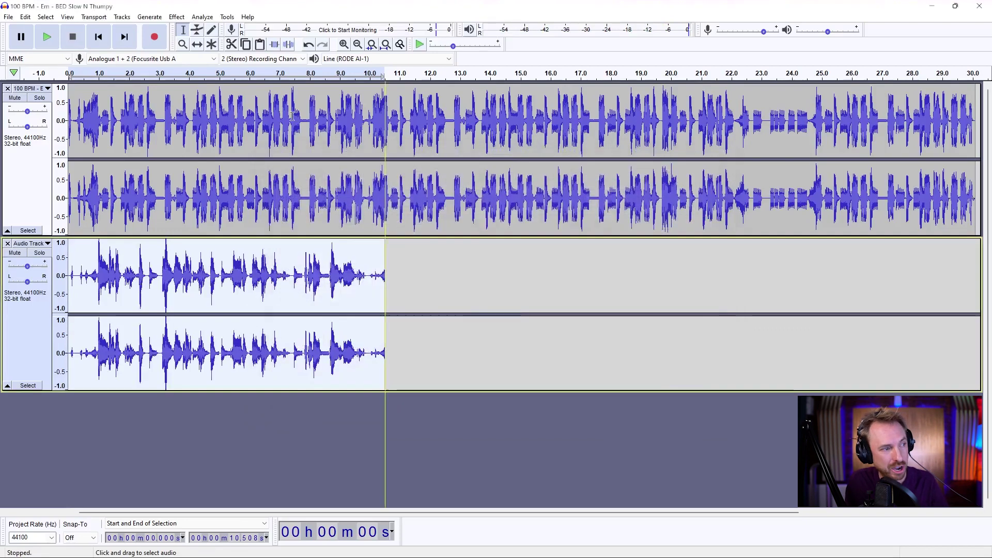
Step: Compress the vocal at -20 dB threshold and 3:1 ratio, then listen to the mix
click(181, 16)
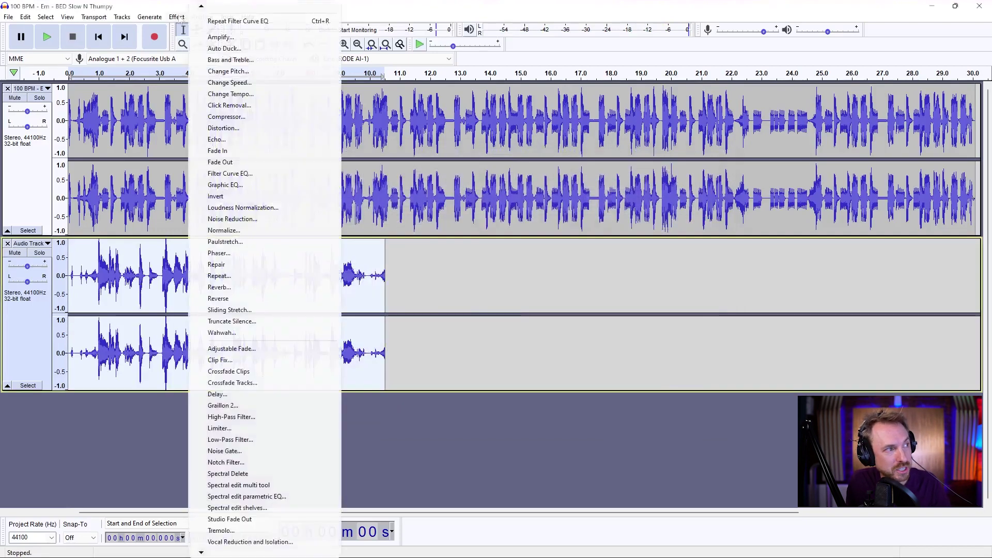
click(229, 118)
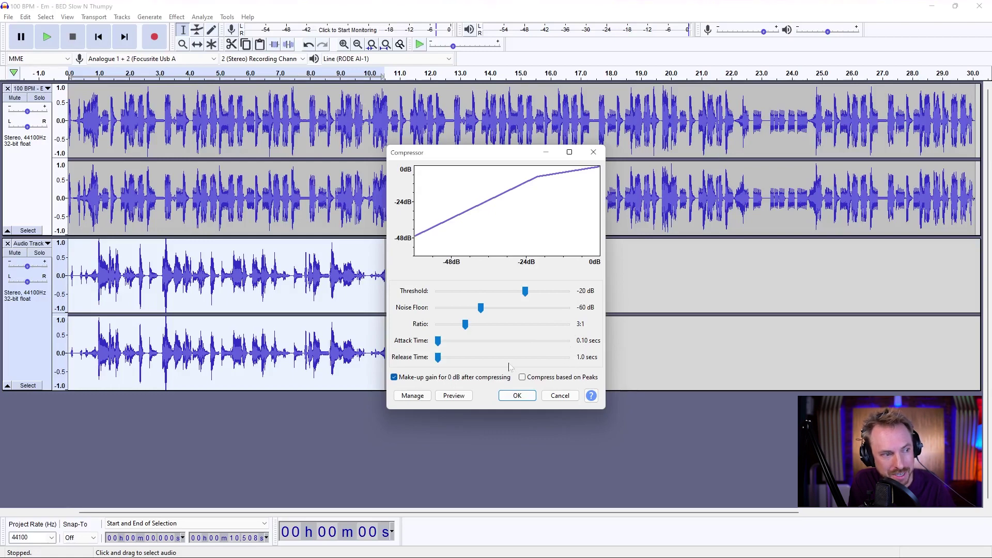
click(517, 397)
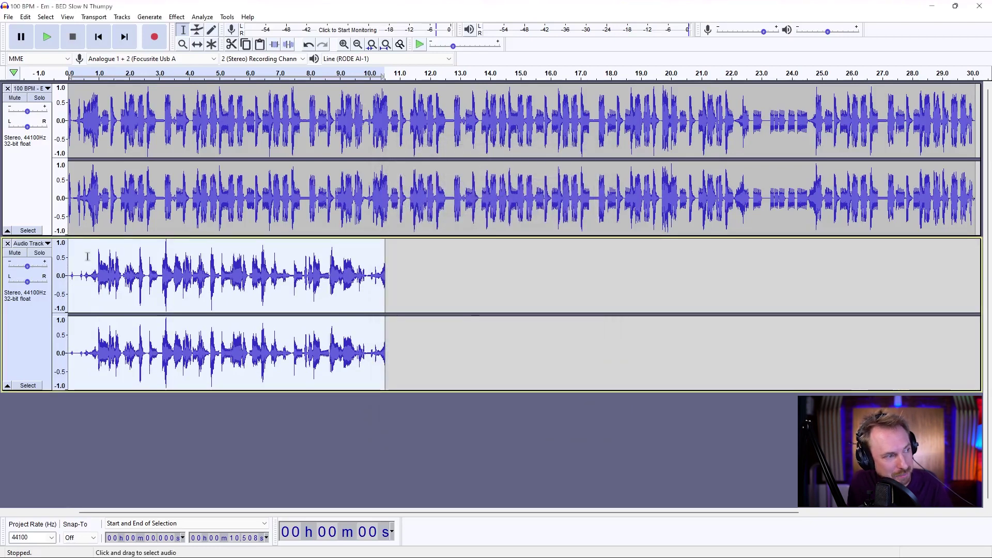
key(space)
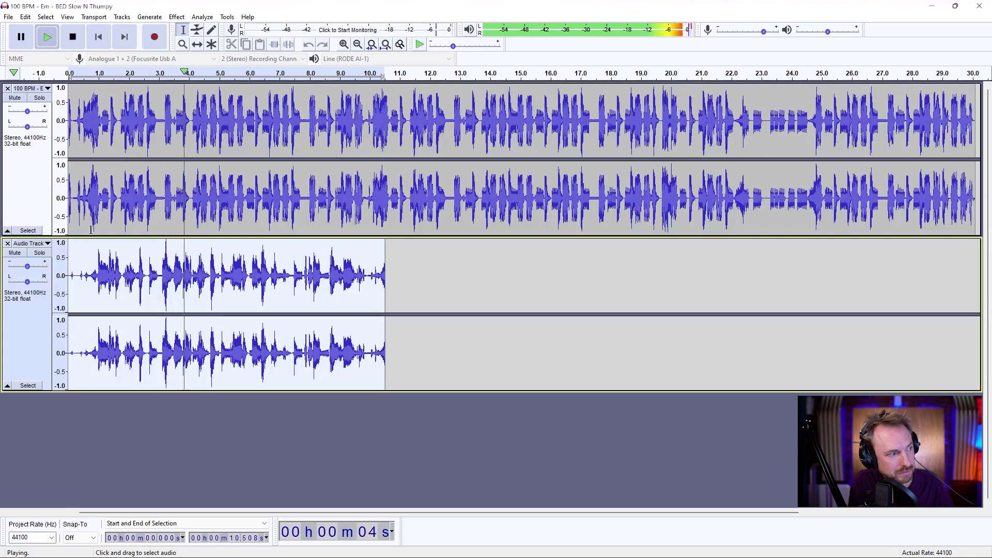
key(space)
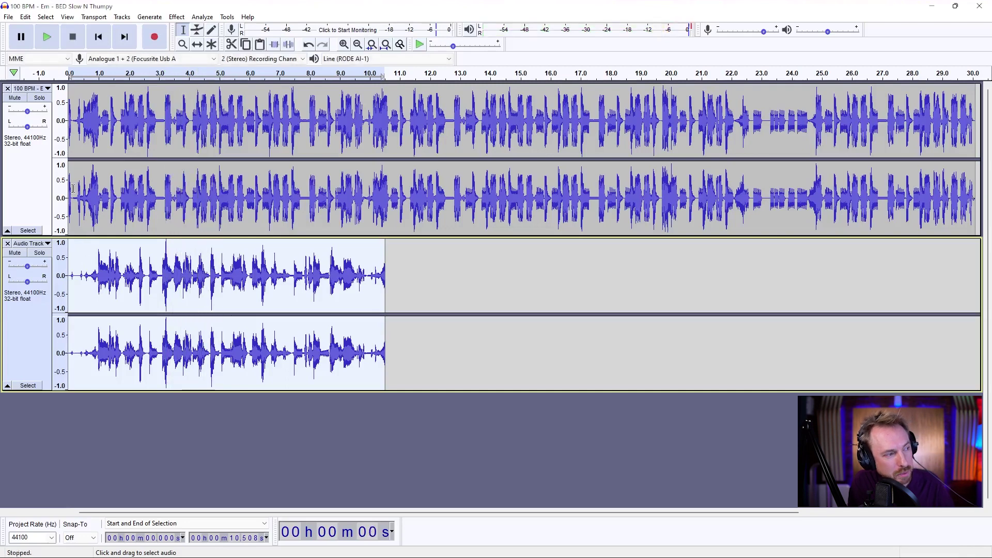
Step: Nudge the vocal clip slightly earlier so it ends at 10.422 s and replay the mix
click(197, 44)
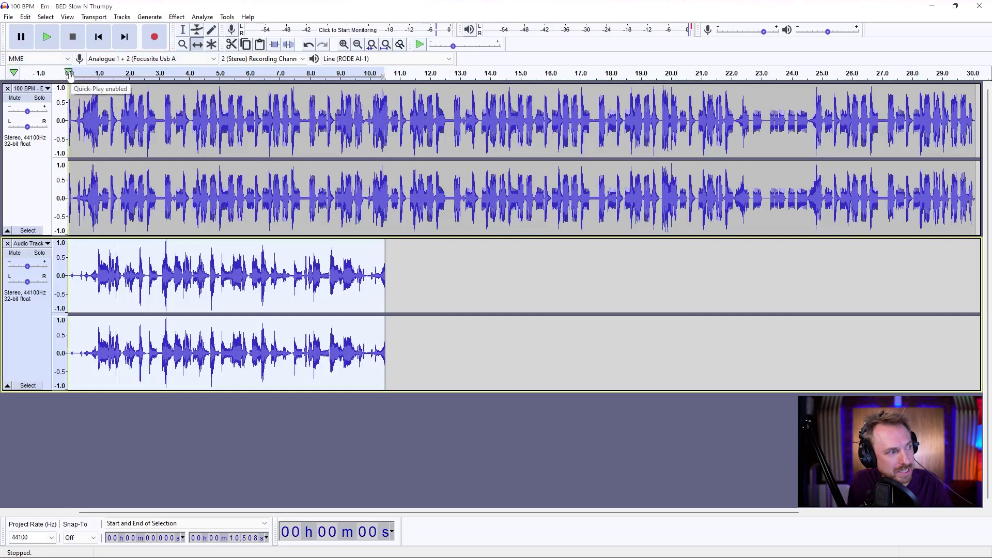
drag(81, 256, 78, 257)
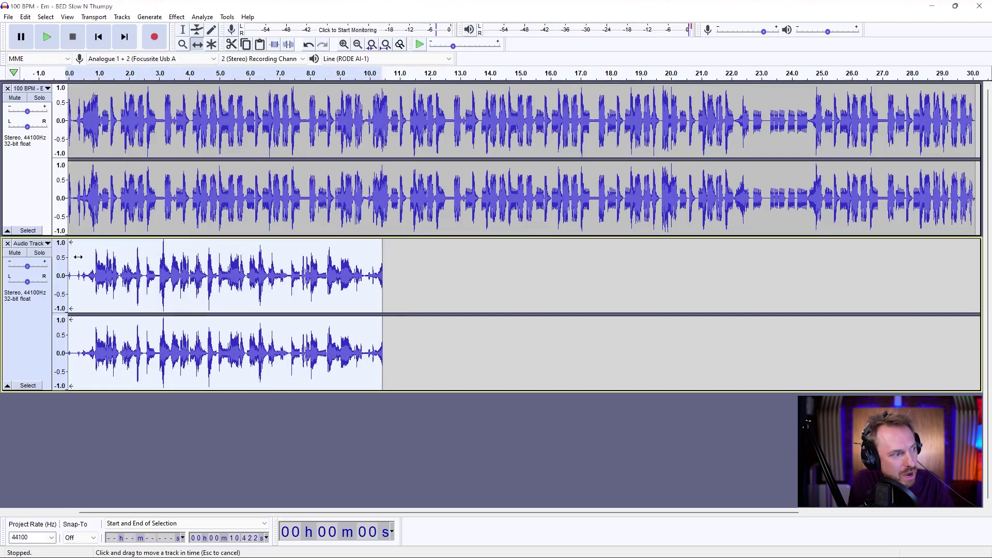
key(space)
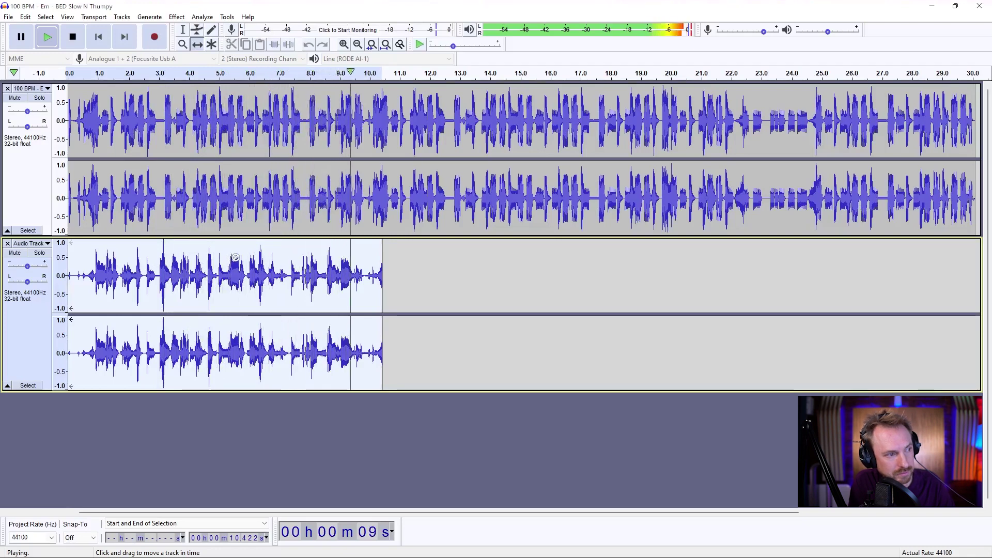
key(space)
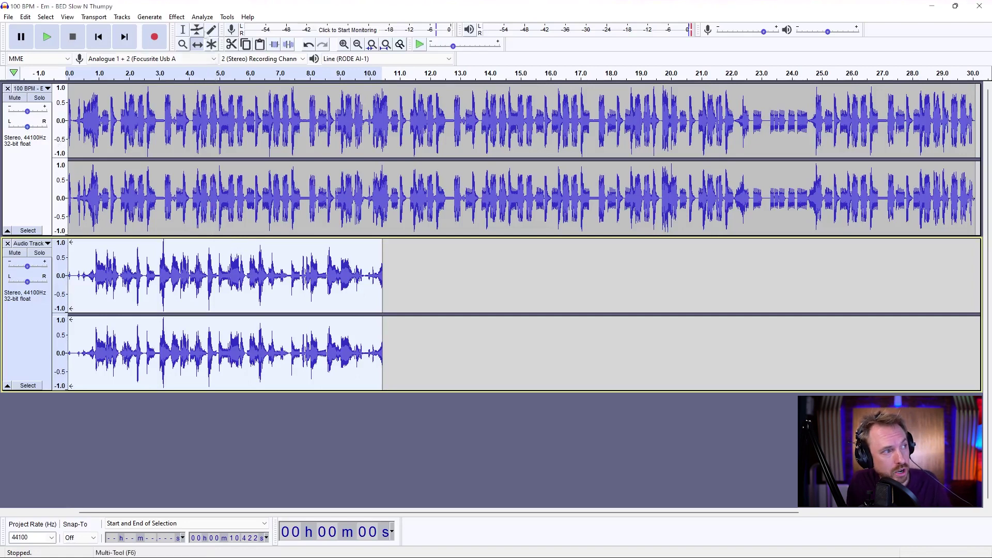
Step: Apply the Limiter to the vocal as a Hard Limit capped at -1 dB
click(177, 17)
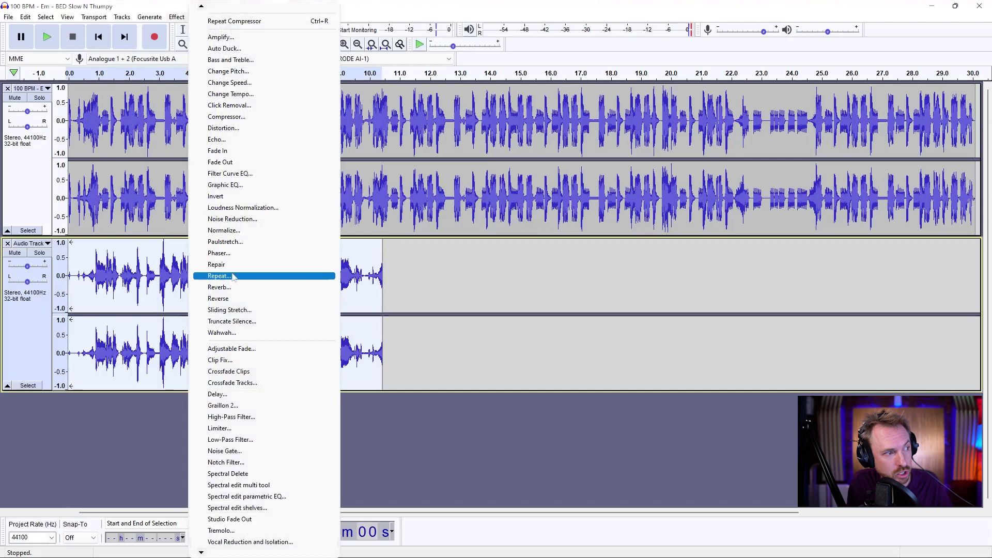
click(243, 431)
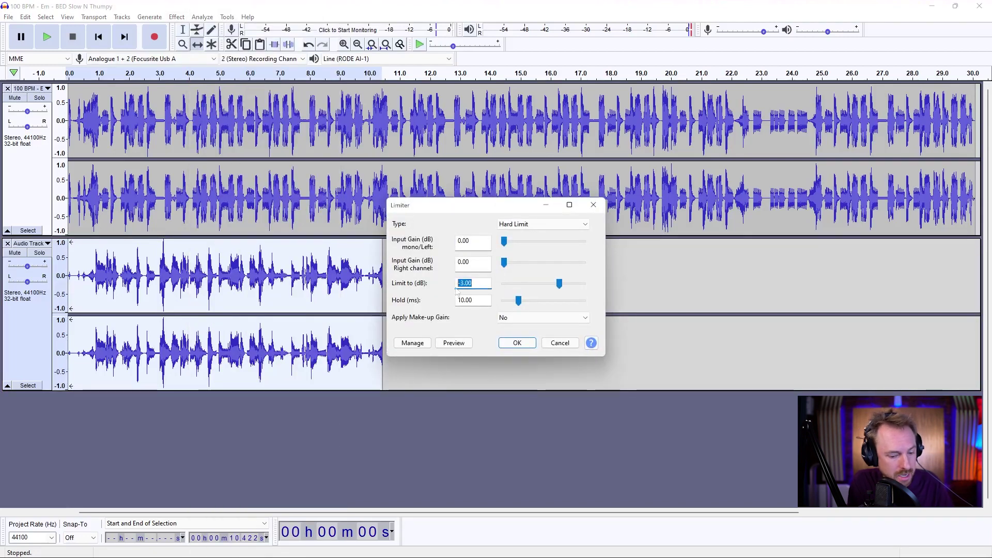
click(507, 228)
click(511, 246)
click(516, 344)
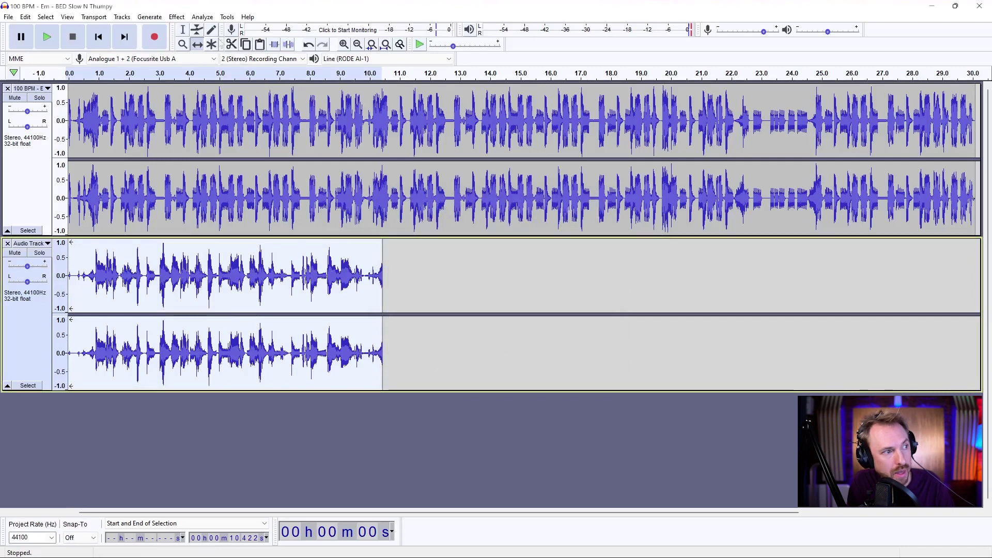
Step: Apply Echo to the vocal with 0.4 s delay time and 0.1 decay factor, previewing first
click(184, 18)
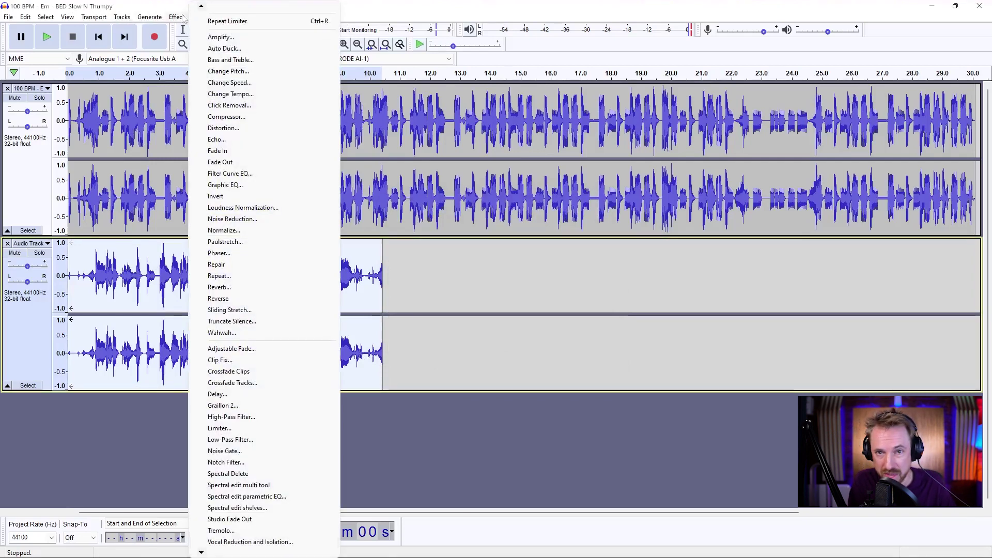
click(227, 150)
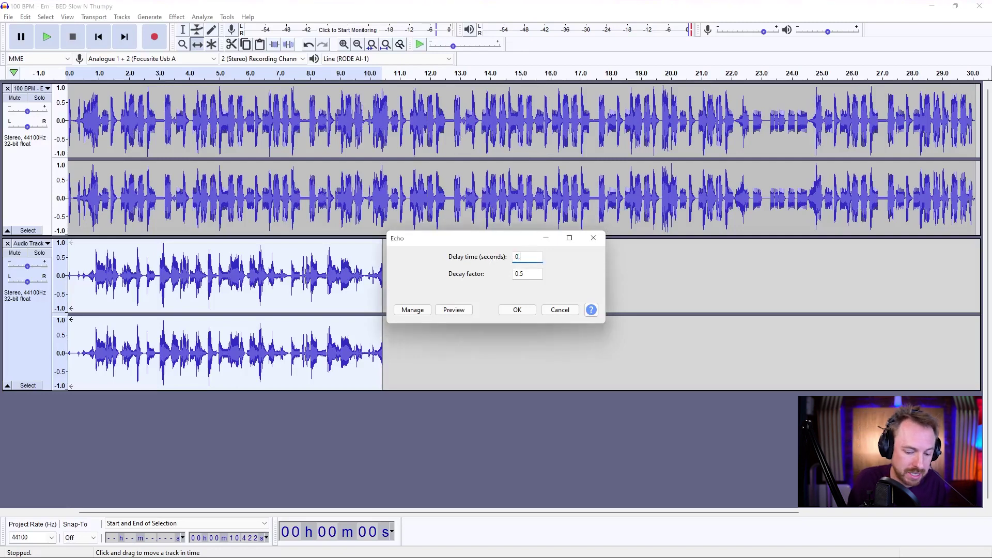
click(454, 311)
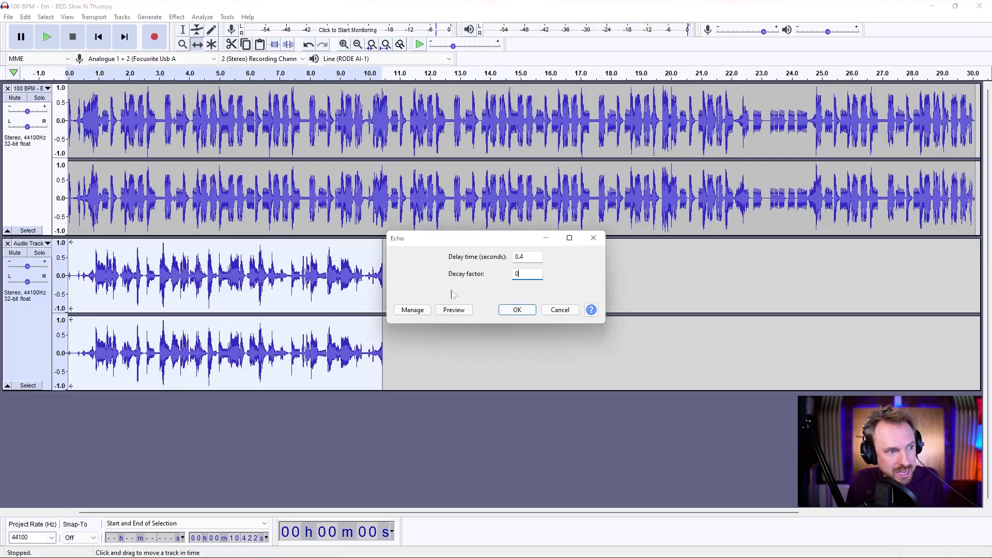
click(454, 311)
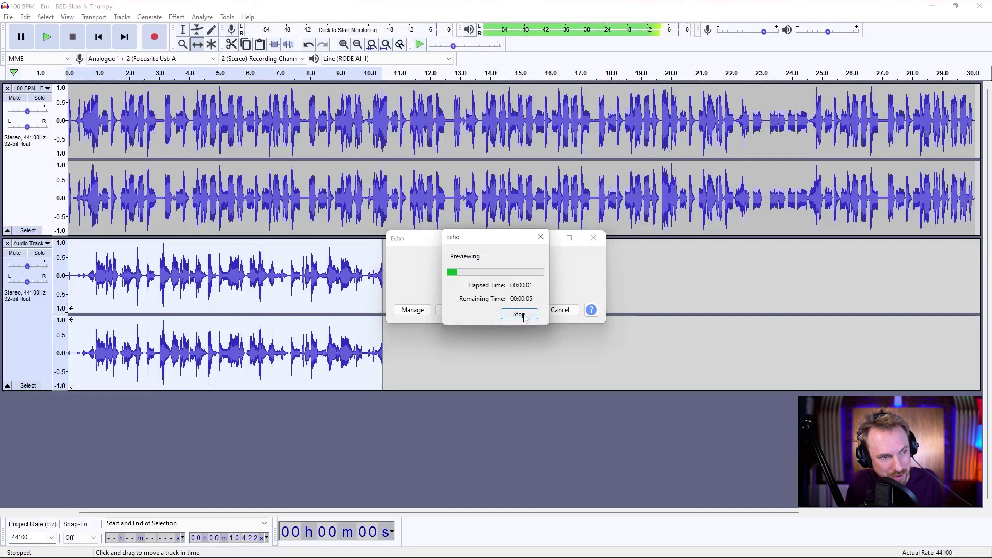
click(519, 314)
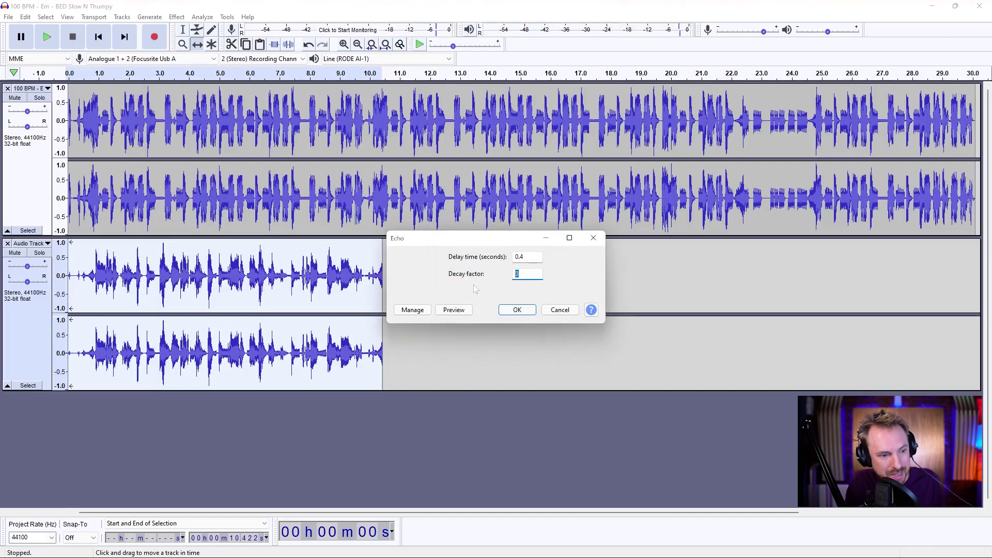
click(470, 311)
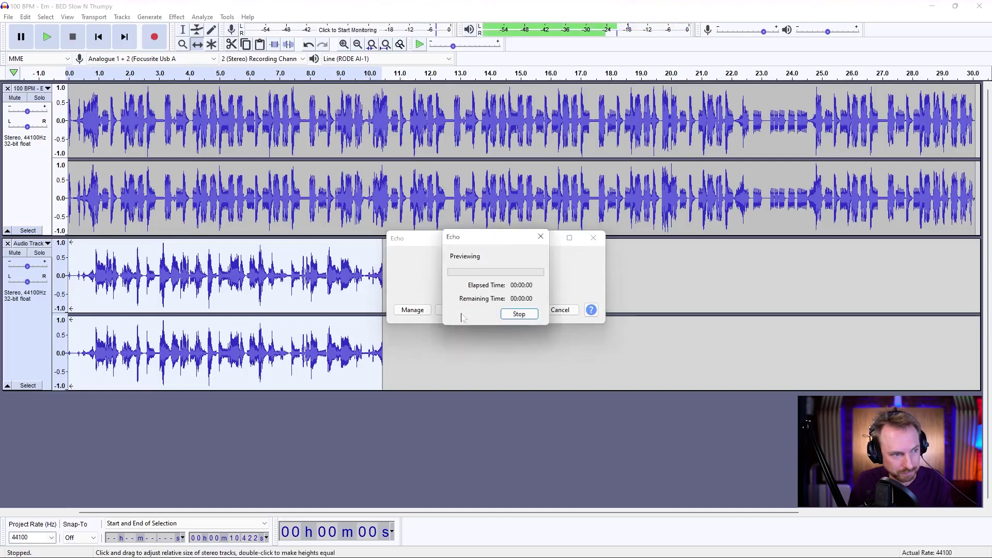
click(505, 317)
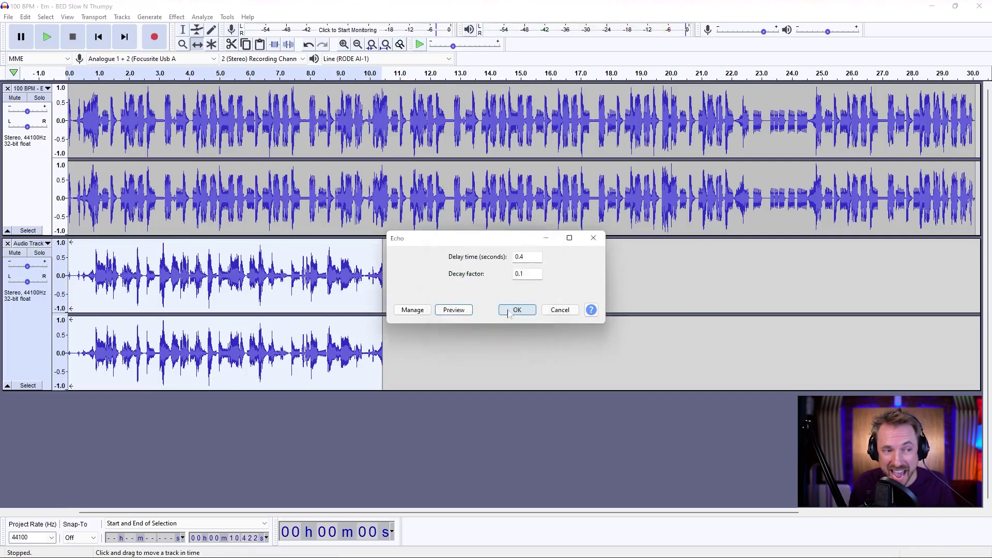
click(515, 310)
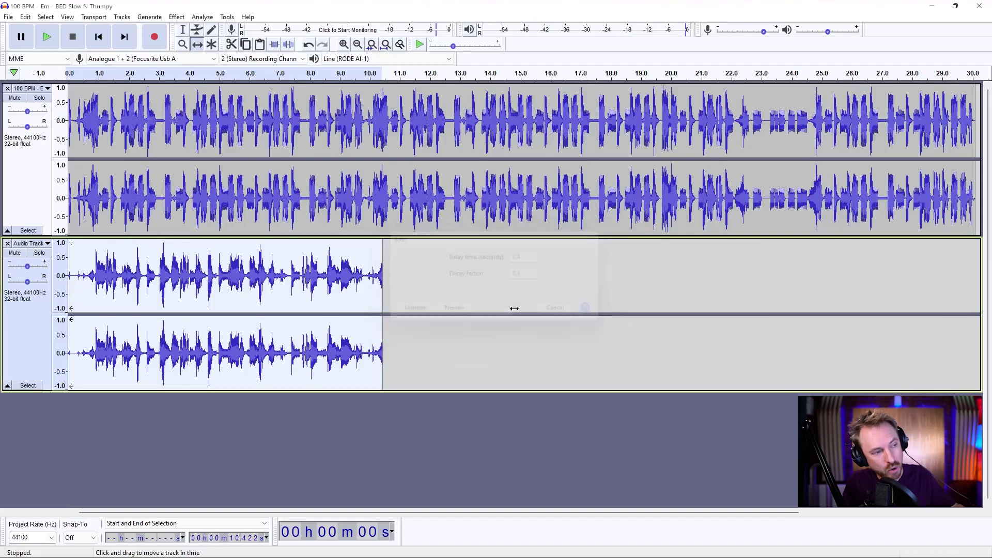